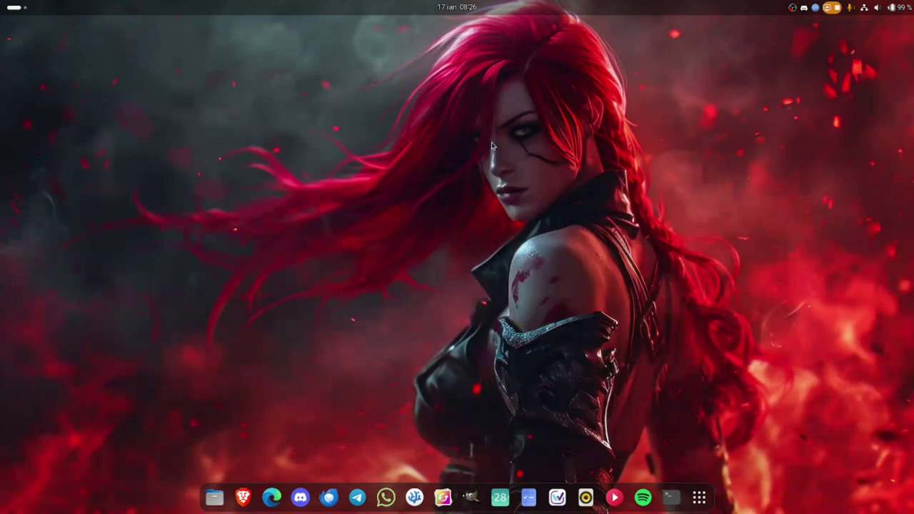
Launch HexChat and move its network list window slightly higher on the desktop.
{"action": "key", "text": "super"}
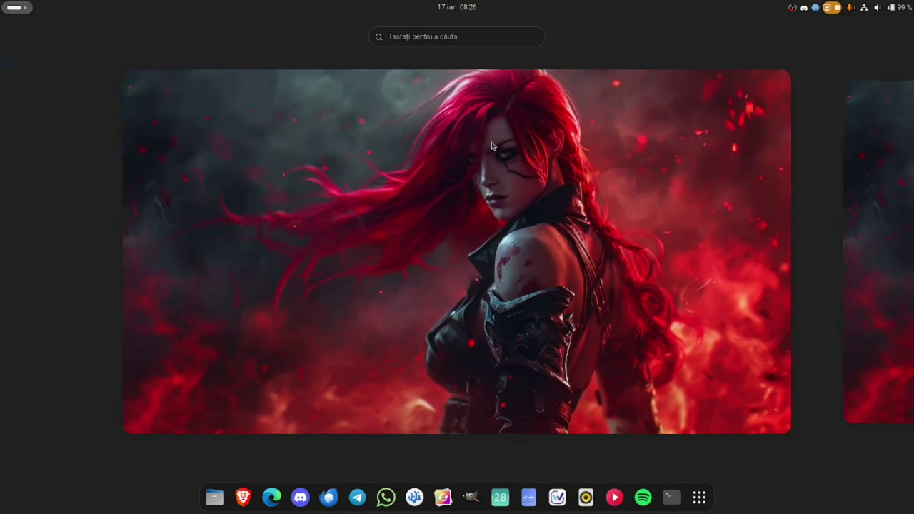
{"action": "type", "text": "hex"}
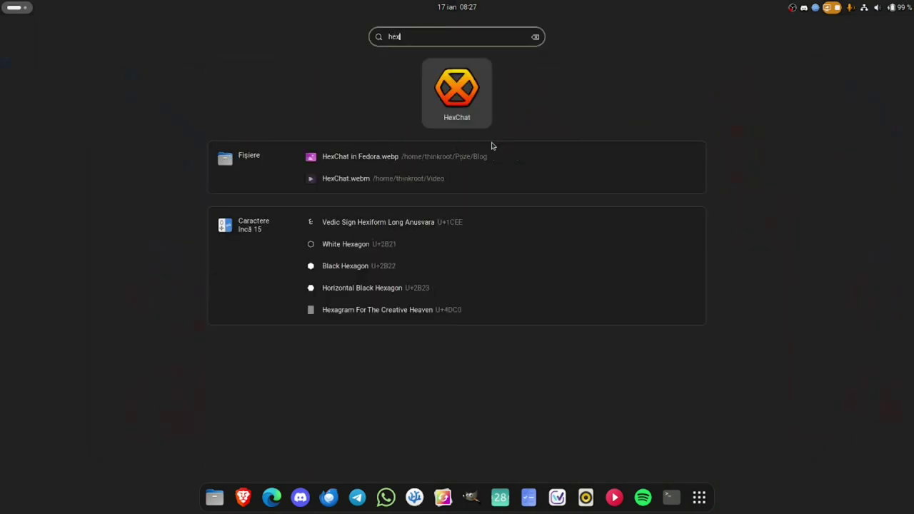
{"action": "key", "text": "Return"}
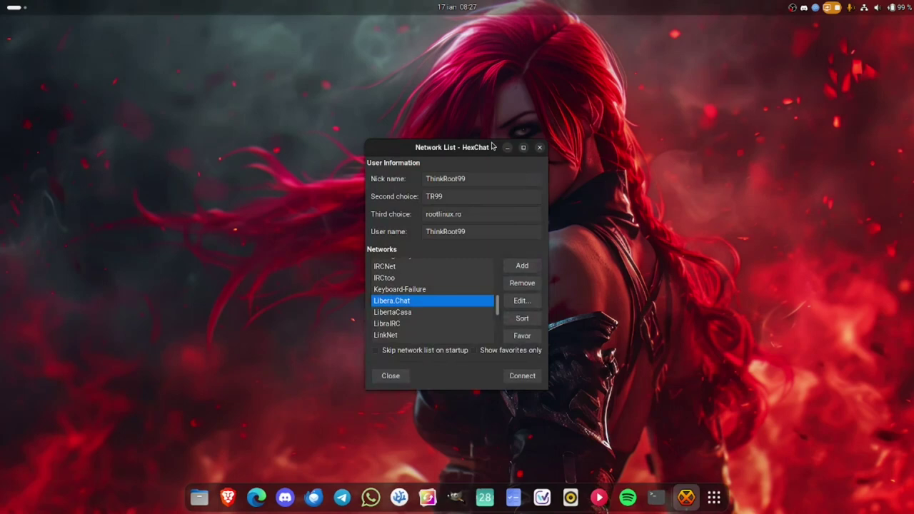
{"action": "left_click_drag", "start_coordinate": [460, 148], "coordinate": [436, 127]}
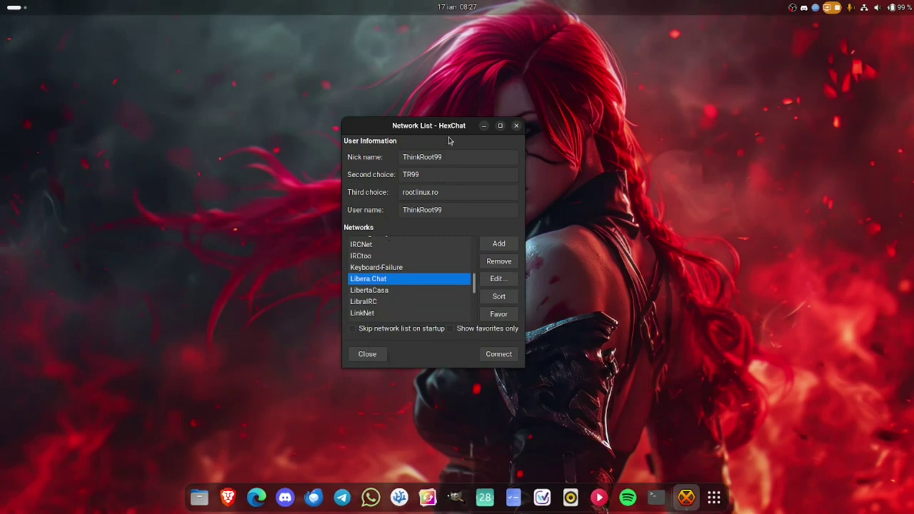
{"action": "left_click_drag", "start_coordinate": [450, 132], "coordinate": [451, 125]}
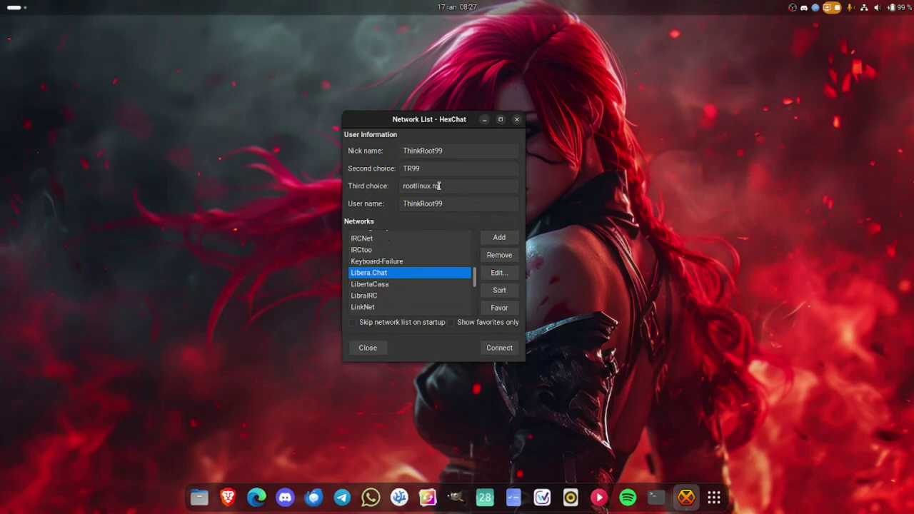
Review the nickname, second choice and user name entries in the user information.
{"action": "double_click", "coordinate": [455, 151]}
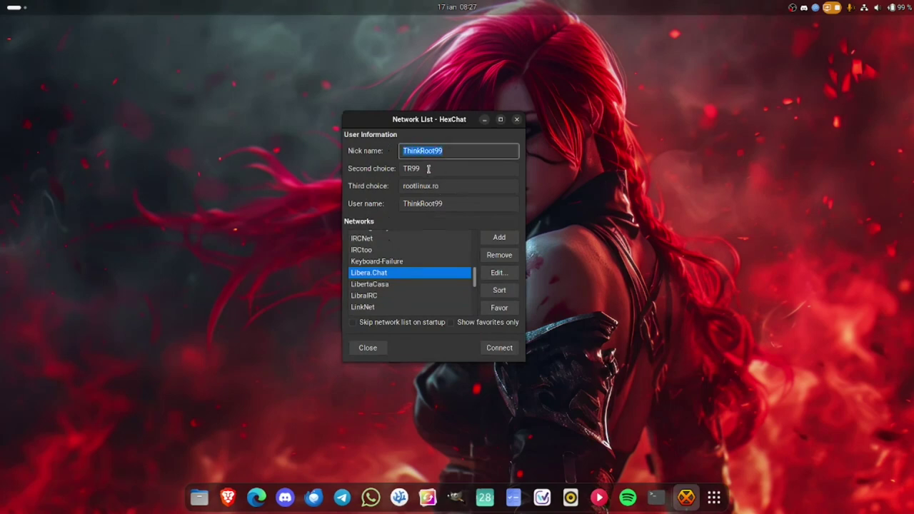
{"action": "double_click", "coordinate": [429, 169]}
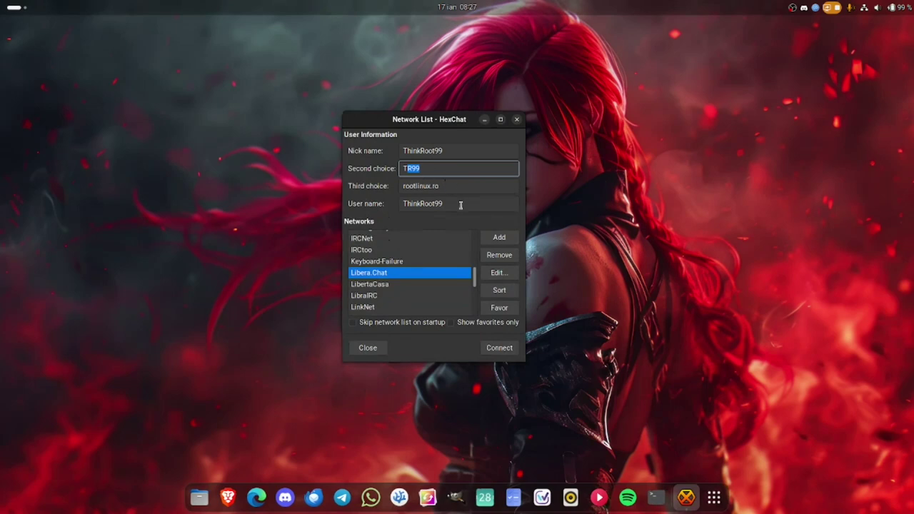
{"action": "left_click", "coordinate": [458, 205]}
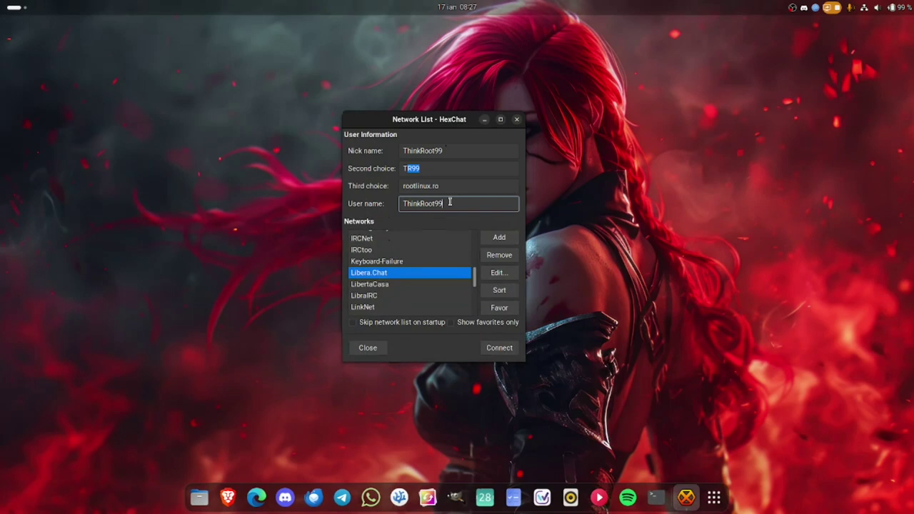
{"action": "left_click_drag", "start_coordinate": [450, 202], "coordinate": [398, 203]}
{"action": "left_click", "coordinate": [438, 153]}
{"action": "left_click_drag", "start_coordinate": [438, 152], "coordinate": [393, 150]}
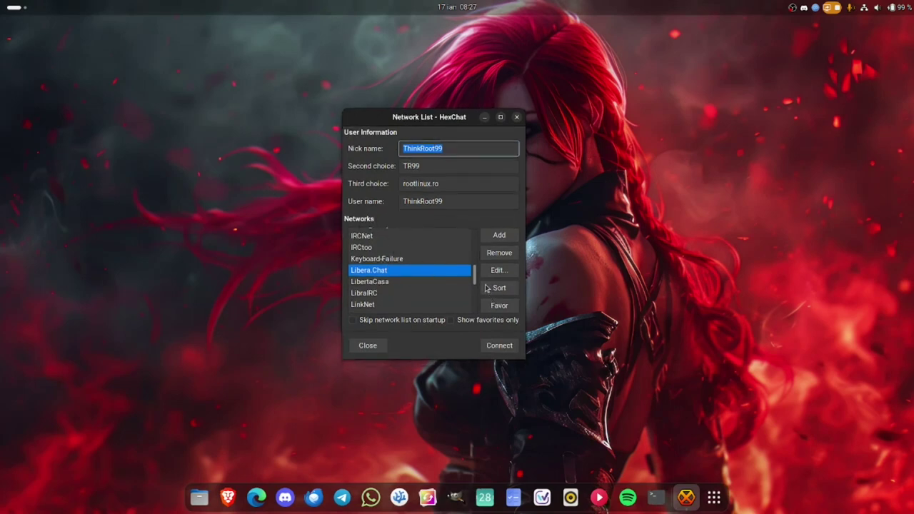
Browse the available IRC networks and highlight Libera.Chat in the list.
{"action": "scroll", "coordinate": [477, 285], "scroll_direction": "down", "scroll_amount": 1}
{"action": "scroll", "coordinate": [476, 280], "scroll_direction": "up", "scroll_amount": 6}
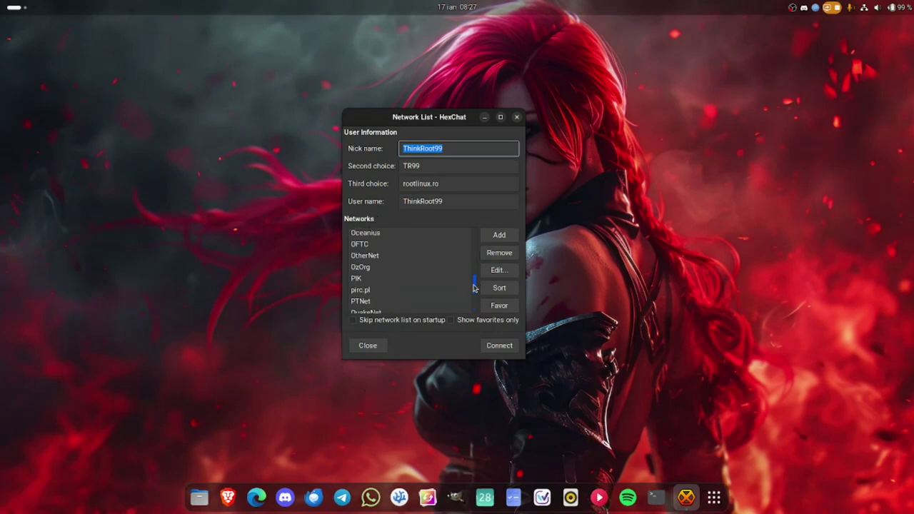
{"action": "scroll", "coordinate": [474, 269], "scroll_direction": "up", "scroll_amount": 8}
{"action": "scroll", "coordinate": [474, 266], "scroll_direction": "down", "scroll_amount": 4}
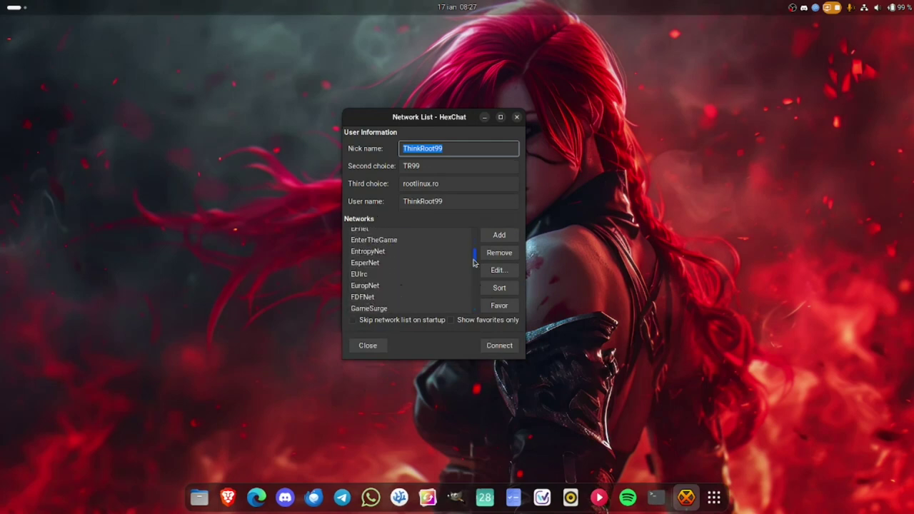
{"action": "left_click_drag", "start_coordinate": [473, 266], "coordinate": [473, 280]}
{"action": "left_click", "coordinate": [393, 293]}
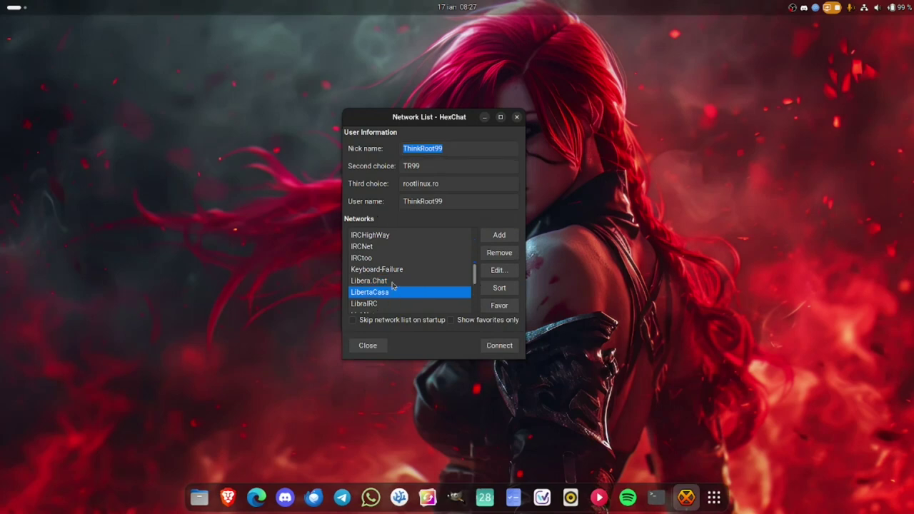
{"action": "left_click", "coordinate": [393, 283]}
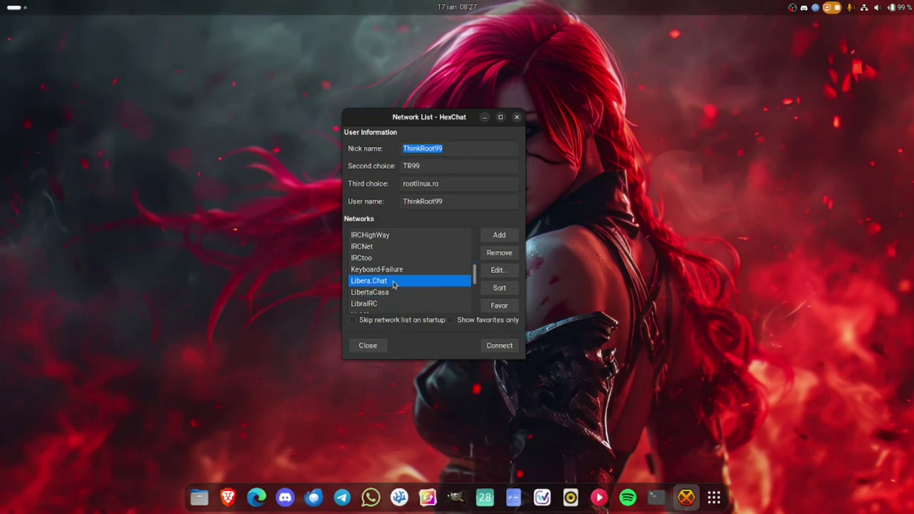
Look through the remaining IRC networks down to UnderNet and go back to the entries around Libera.Chat.
{"action": "scroll", "coordinate": [393, 285], "scroll_direction": "up", "scroll_amount": 3}
{"action": "scroll", "coordinate": [399, 285], "scroll_direction": "down", "scroll_amount": 5}
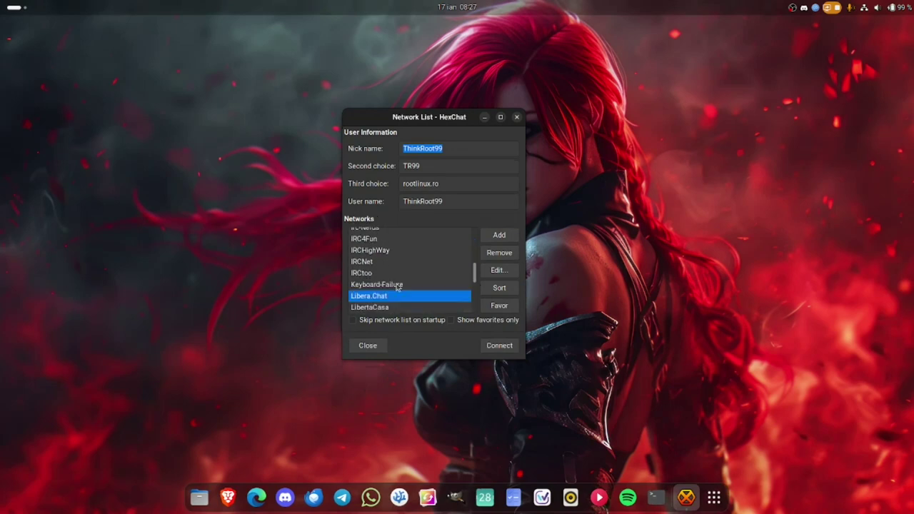
{"action": "scroll", "coordinate": [401, 284], "scroll_direction": "down", "scroll_amount": 3}
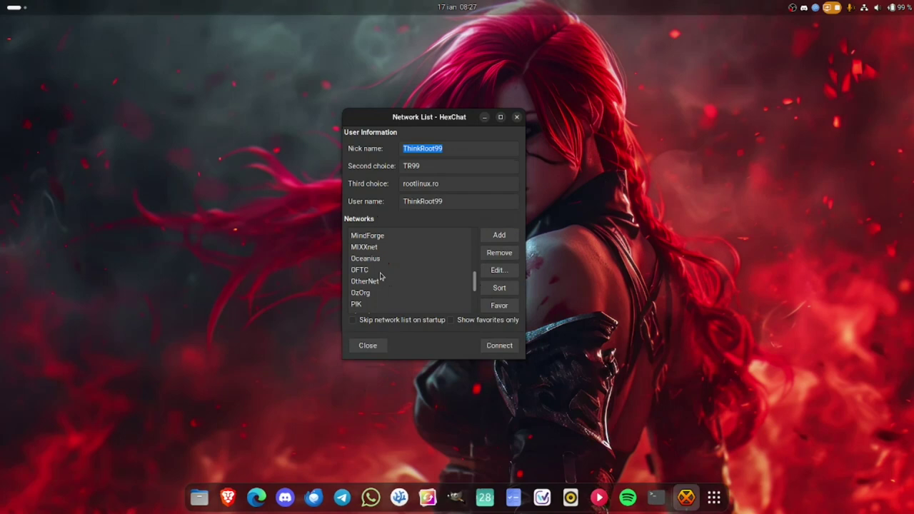
{"action": "scroll", "coordinate": [381, 278], "scroll_direction": "down", "scroll_amount": 4}
{"action": "scroll", "coordinate": [382, 277], "scroll_direction": "down", "scroll_amount": 5}
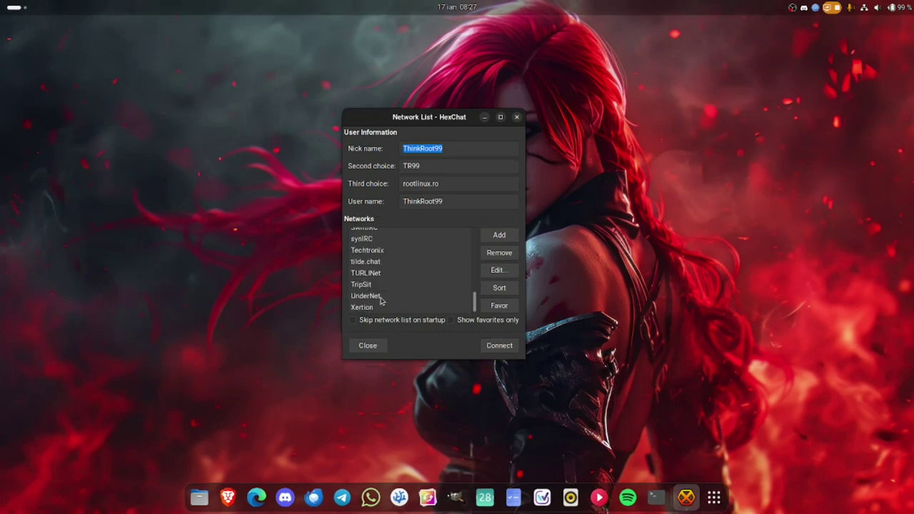
{"action": "left_click", "coordinate": [386, 297]}
{"action": "left_click_drag", "start_coordinate": [478, 307], "coordinate": [476, 279]}
{"action": "scroll", "coordinate": [422, 277], "scroll_direction": "up", "scroll_amount": 3}
{"action": "scroll", "coordinate": [422, 277], "scroll_direction": "up", "scroll_amount": 1}
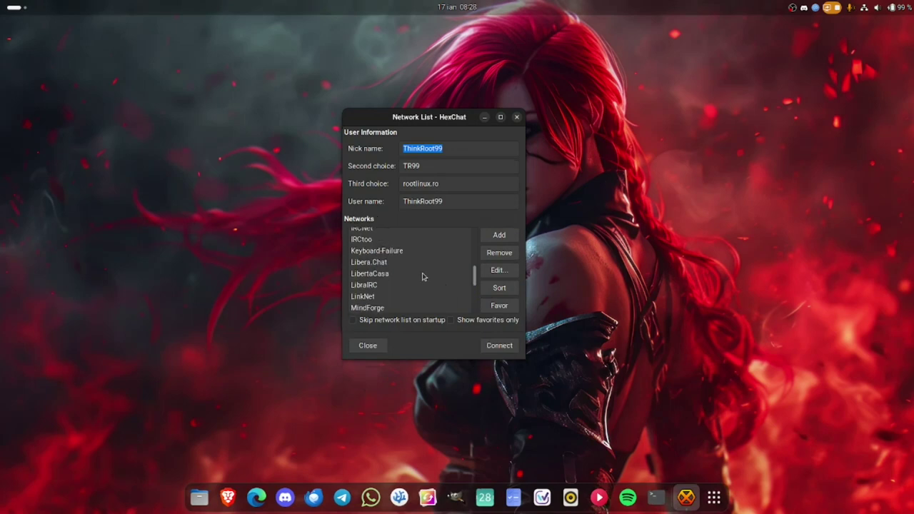
Mark Libera.Chat as a favorite network and limit the list to favorites only.
{"action": "left_click", "coordinate": [397, 264]}
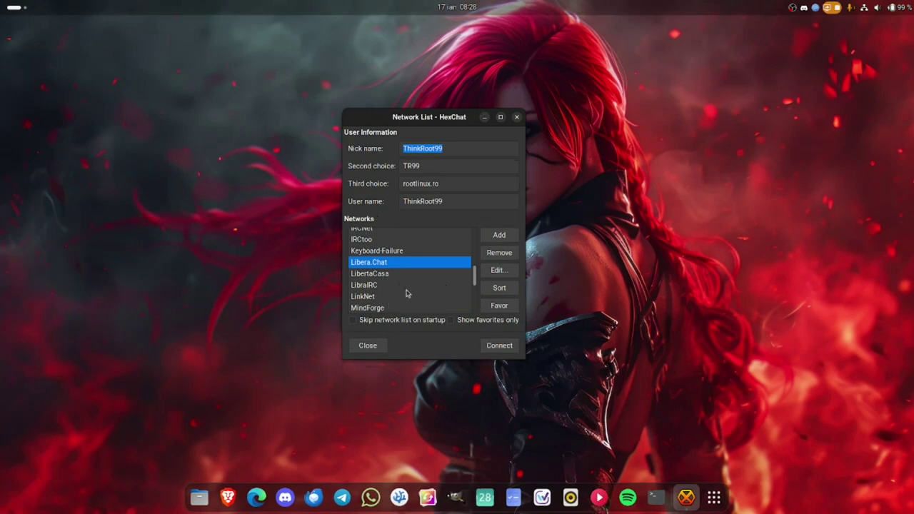
{"action": "left_click", "coordinate": [511, 308]}
{"action": "left_click", "coordinate": [464, 325]}
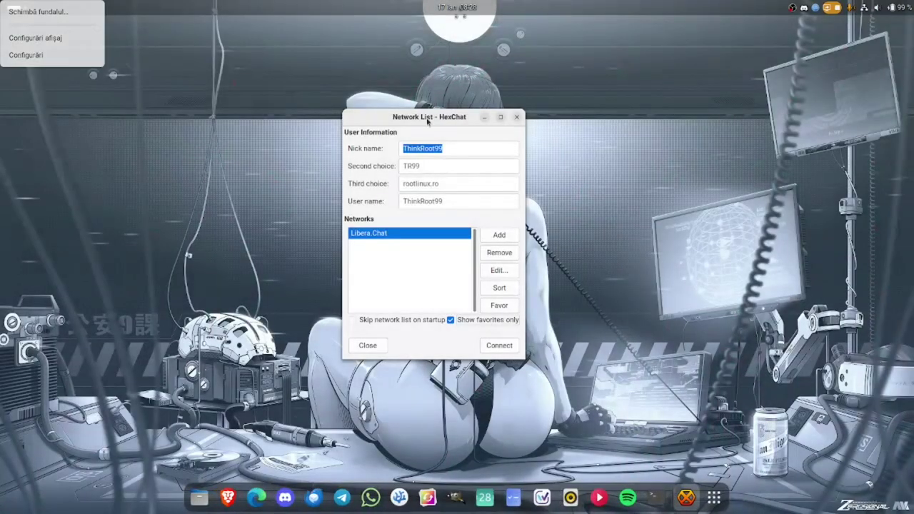
Enable skipping the network list on startup and reposition the network list window.
{"action": "left_click_drag", "start_coordinate": [404, 118], "coordinate": [420, 105]}
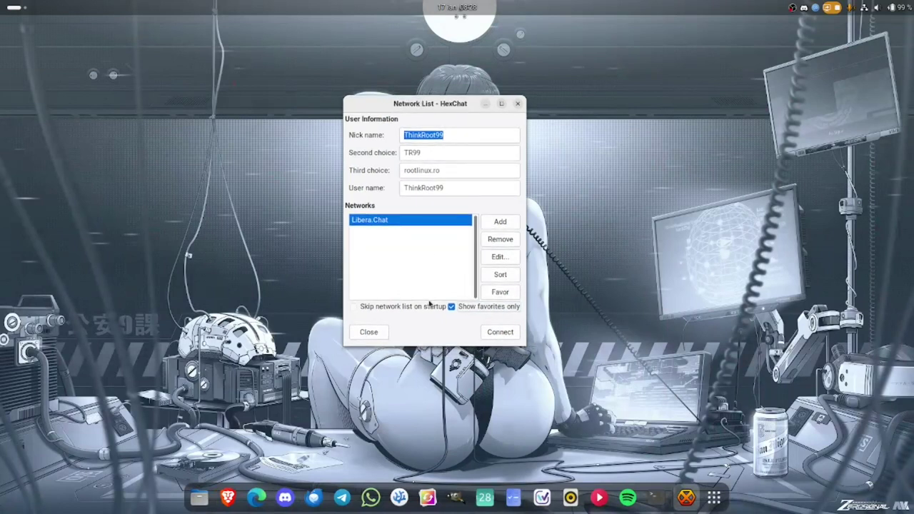
{"action": "left_click", "coordinate": [354, 307]}
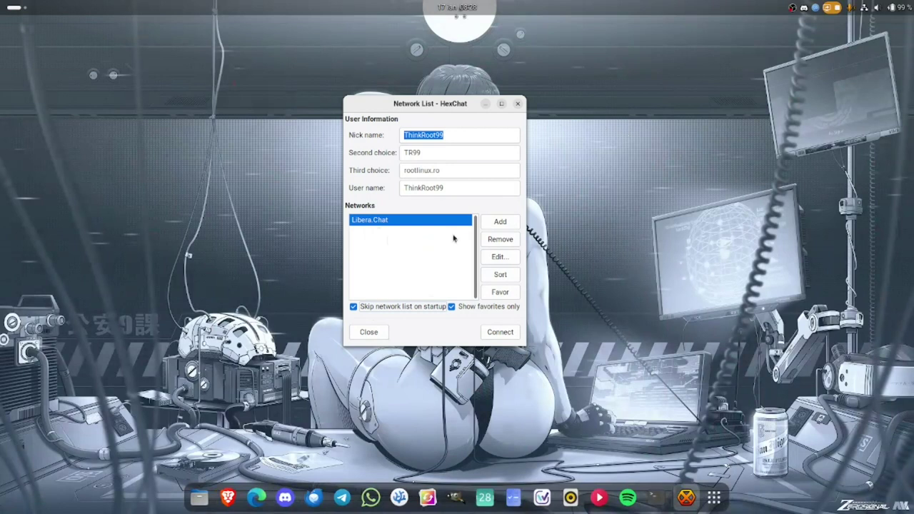
{"action": "left_click_drag", "start_coordinate": [465, 108], "coordinate": [474, 108]}
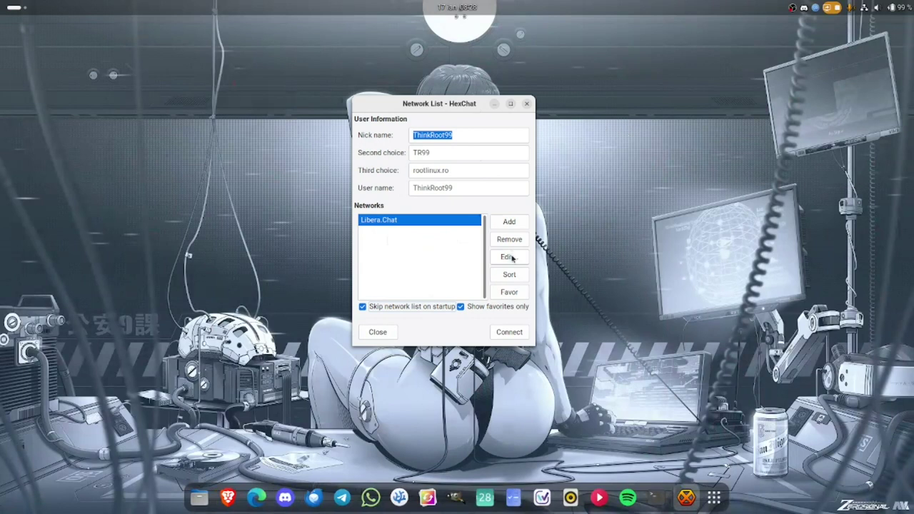
Open the Libera.Chat network for editing and add #linuxro to its autojoin channels.
{"action": "left_click", "coordinate": [508, 257]}
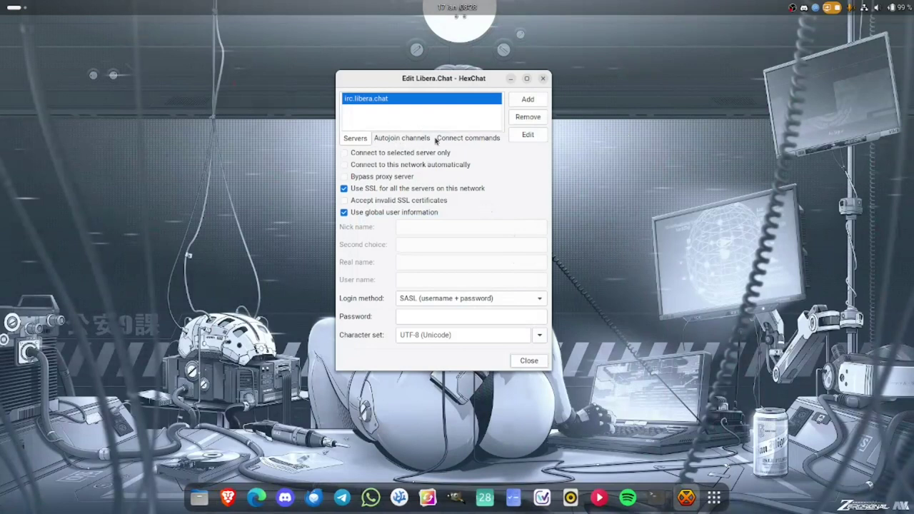
{"action": "left_click", "coordinate": [409, 139]}
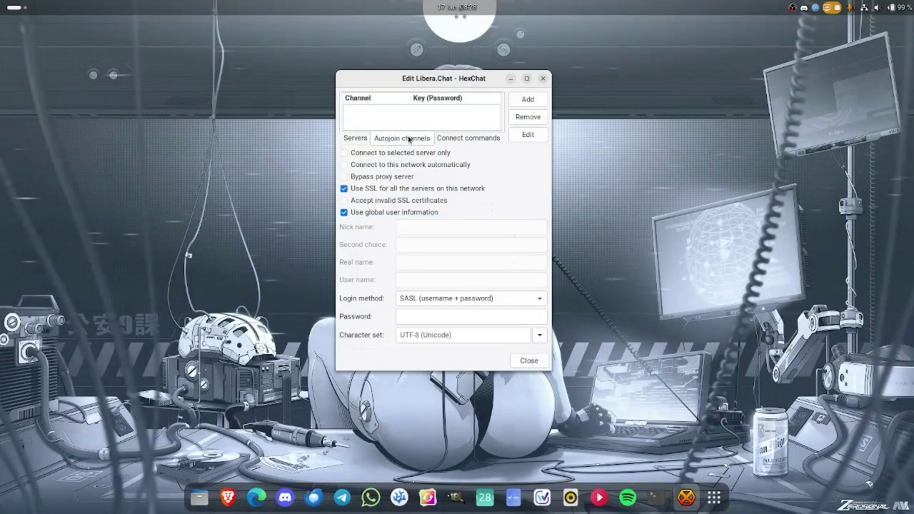
{"action": "left_click", "coordinate": [527, 100]}
{"action": "type", "text": "#"}
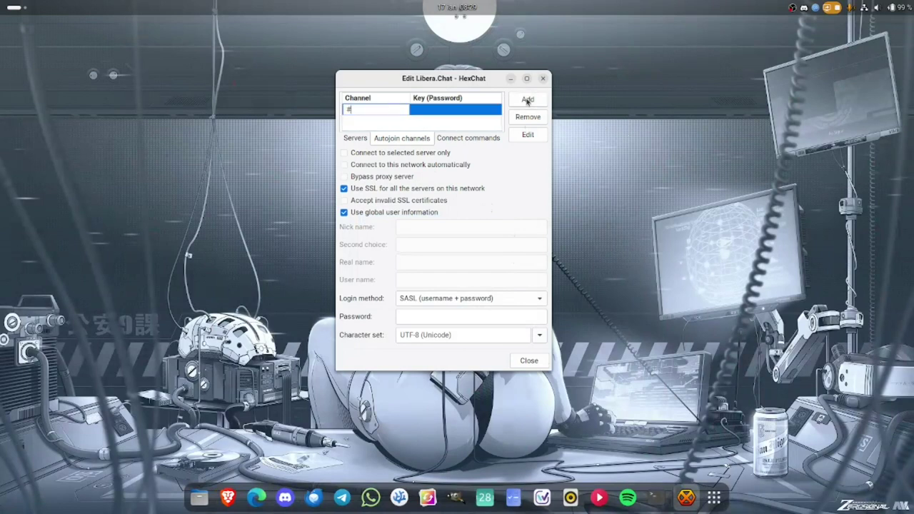
{"action": "type", "text": "linuxro"}
{"action": "key", "text": "Return"}
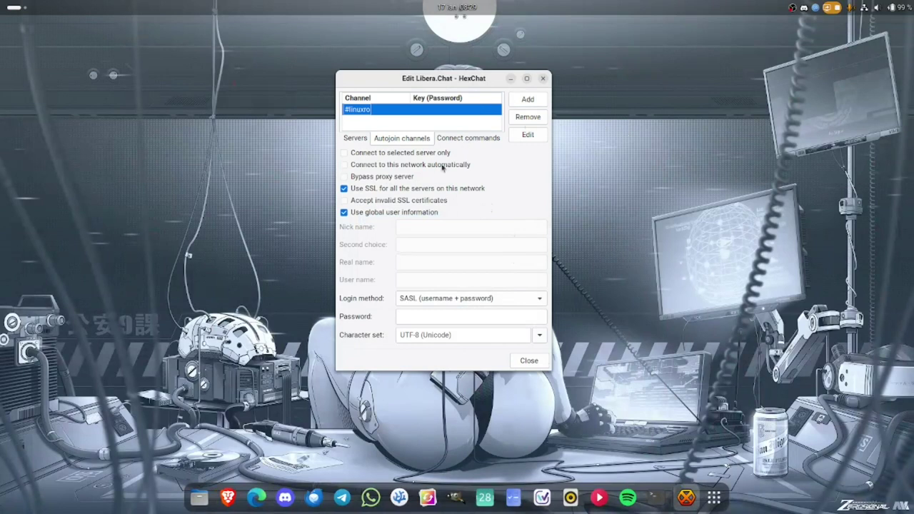
Add #fedora and #archlinux to the Libera.Chat autojoin channels.
{"action": "left_click", "coordinate": [536, 105]}
{"action": "type", "text": "#fedora"}
{"action": "key", "text": "Return"}
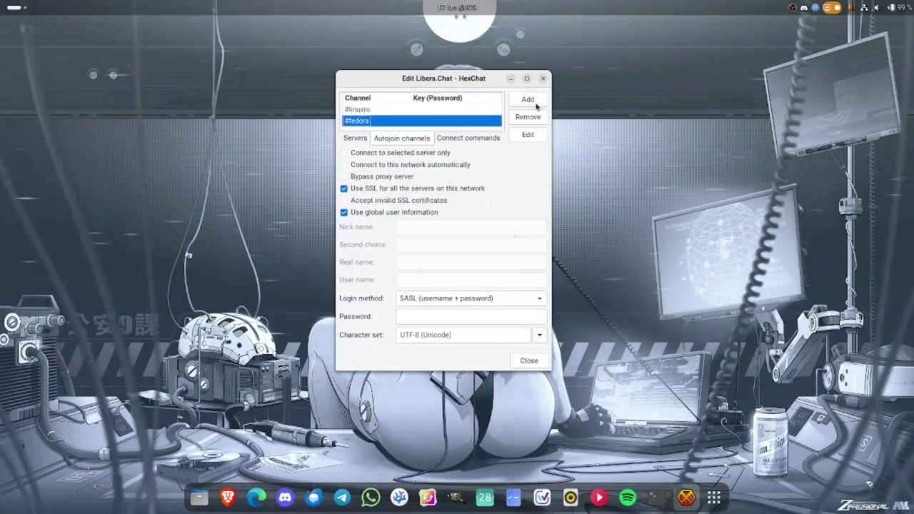
{"action": "left_click", "coordinate": [537, 105]}
{"action": "type", "text": "#a"}
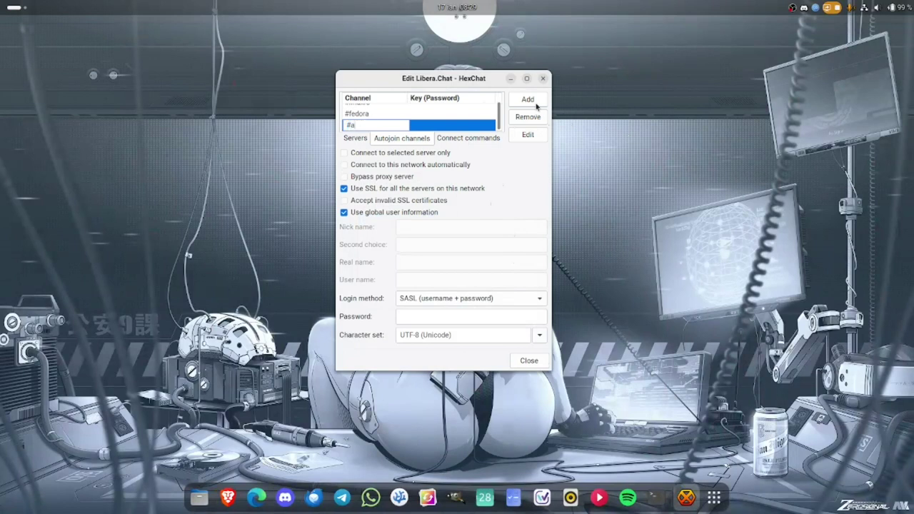
{"action": "type", "text": "rchlinux"}
{"action": "key", "text": "Return"}
Add #ubuntu and #linux to the Libera.Chat autojoin channels.
{"action": "left_click", "coordinate": [537, 105]}
{"action": "type", "text": "#ubu"}
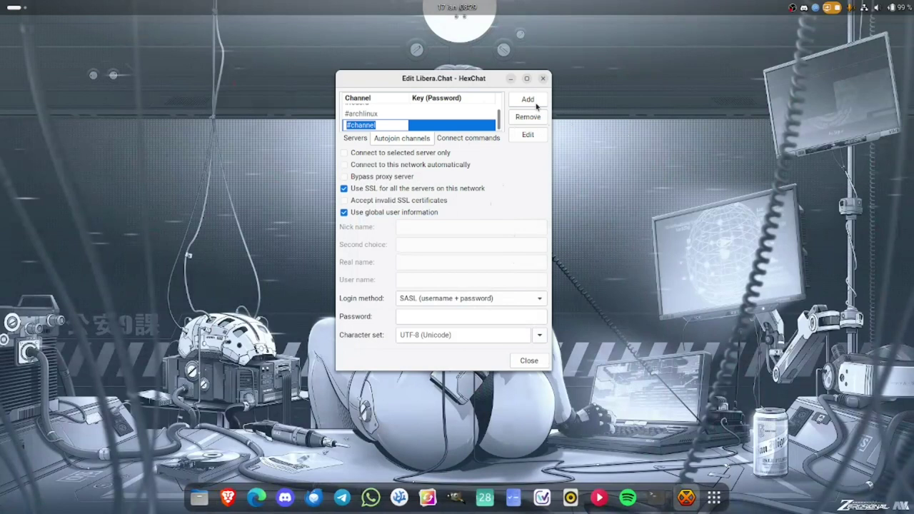
{"action": "type", "text": "ntu"}
{"action": "key", "text": "Return"}
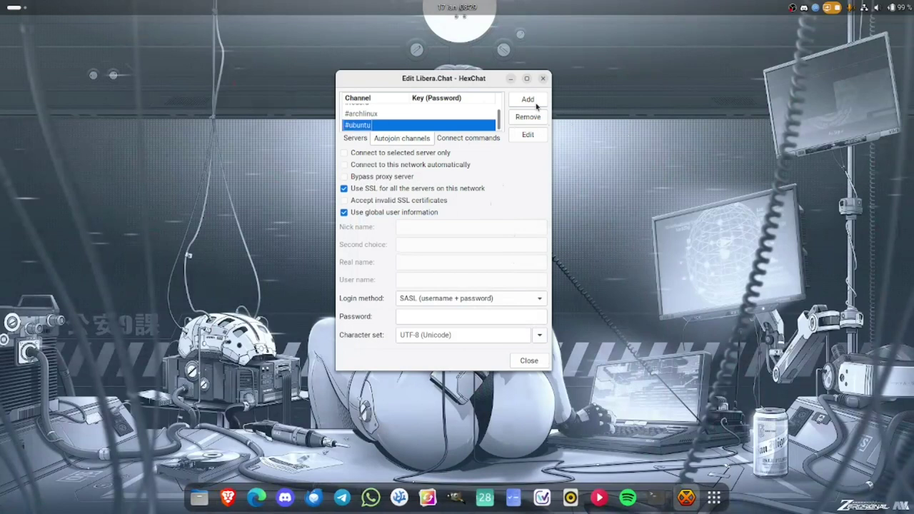
{"action": "left_click", "coordinate": [536, 105]}
{"action": "type", "text": "#linux"}
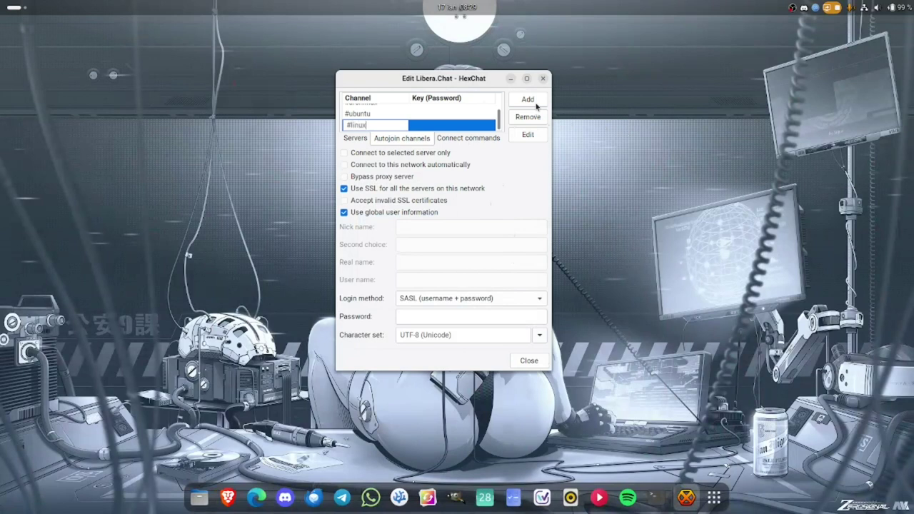
{"action": "key", "text": "Return"}
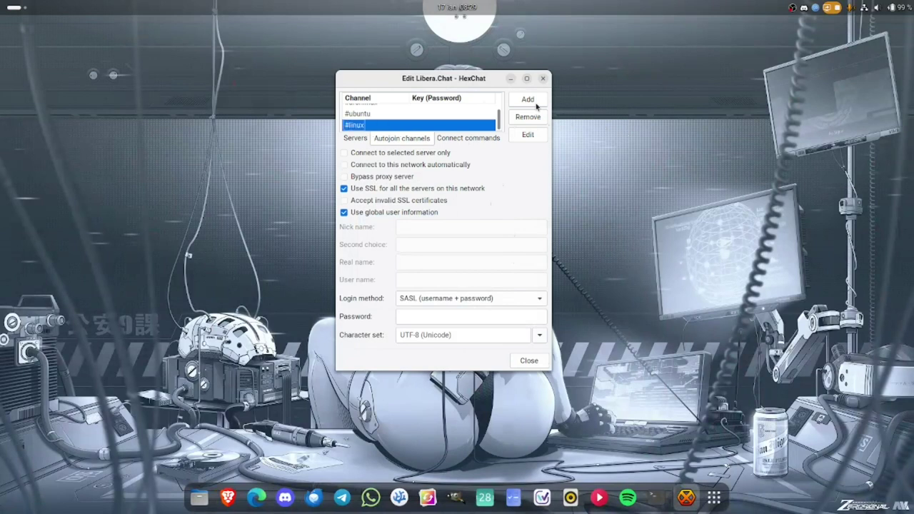
Set the Libera.Chat login method to NickServ (/MSG NickServ + password).
{"action": "left_click", "coordinate": [474, 142]}
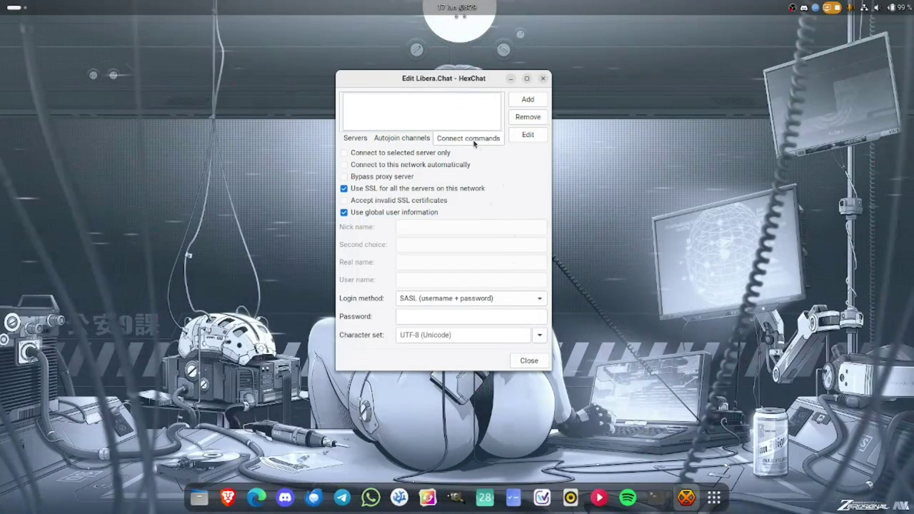
{"action": "left_click", "coordinate": [411, 140]}
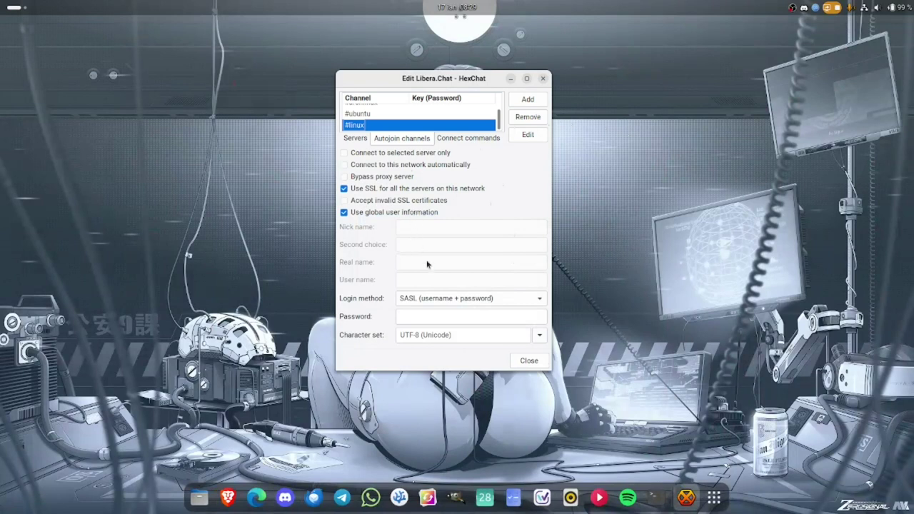
{"action": "left_click", "coordinate": [463, 298]}
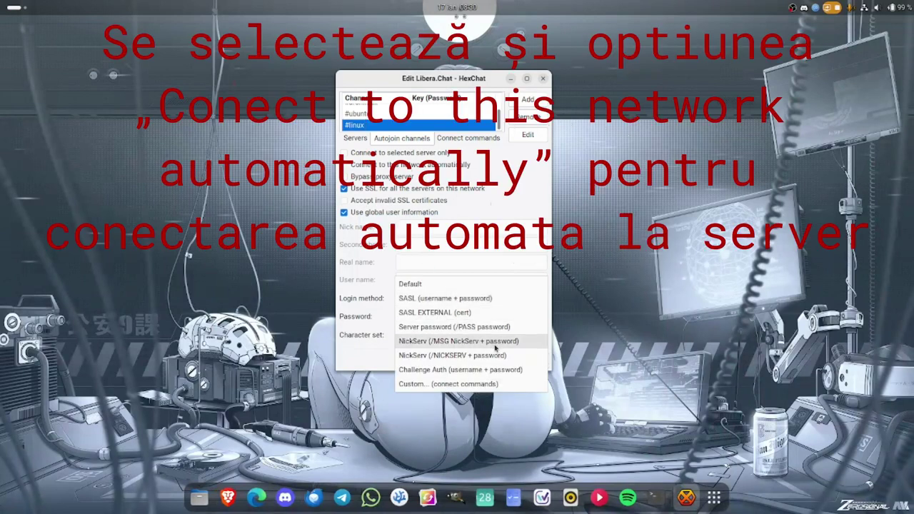
{"action": "left_click", "coordinate": [495, 346]}
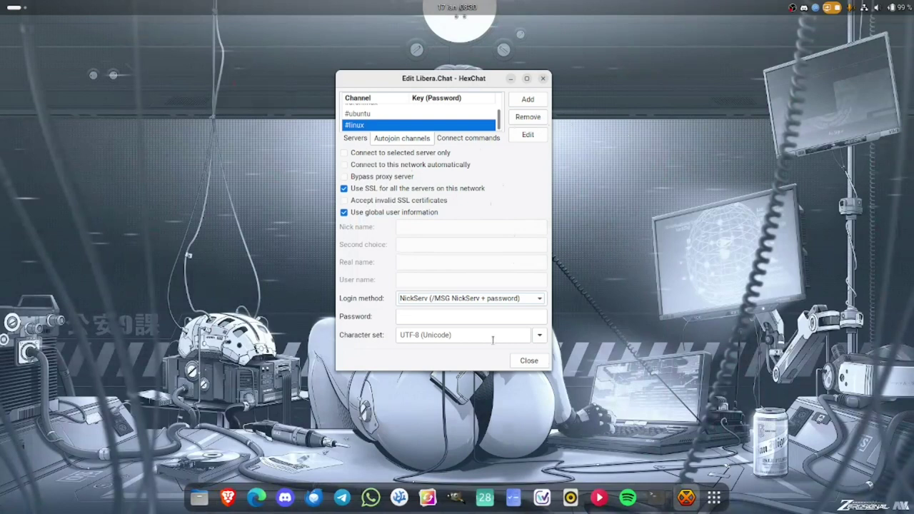
{"action": "left_click", "coordinate": [498, 300]}
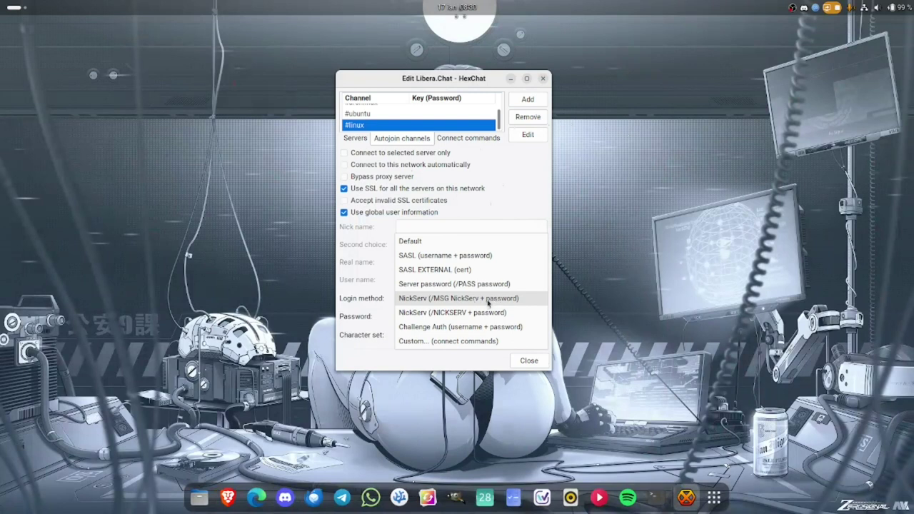
{"action": "left_click", "coordinate": [493, 299]}
Enter the account password for the Libera.Chat login and connect to the network.
{"action": "left_click", "coordinate": [470, 316]}
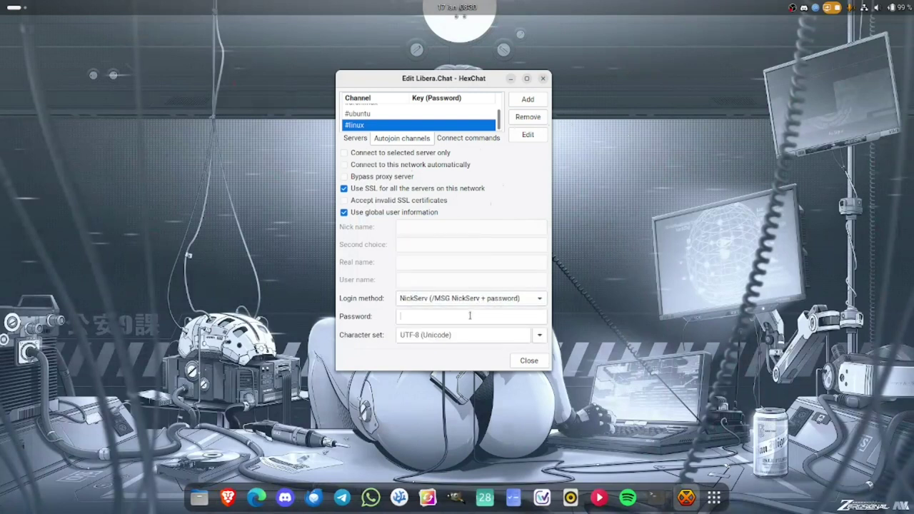
{"action": "type", "text": "••••••••••"}
{"action": "left_click", "coordinate": [528, 360]}
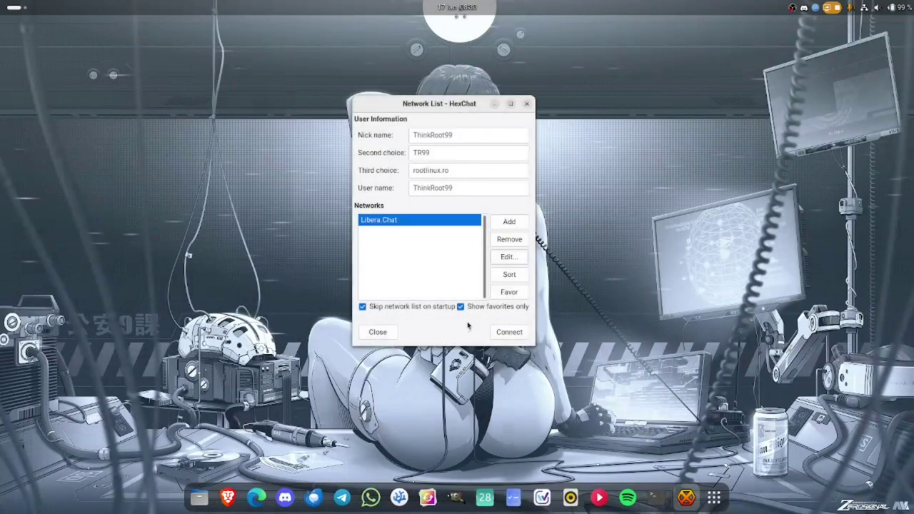
{"action": "left_click", "coordinate": [512, 335]}
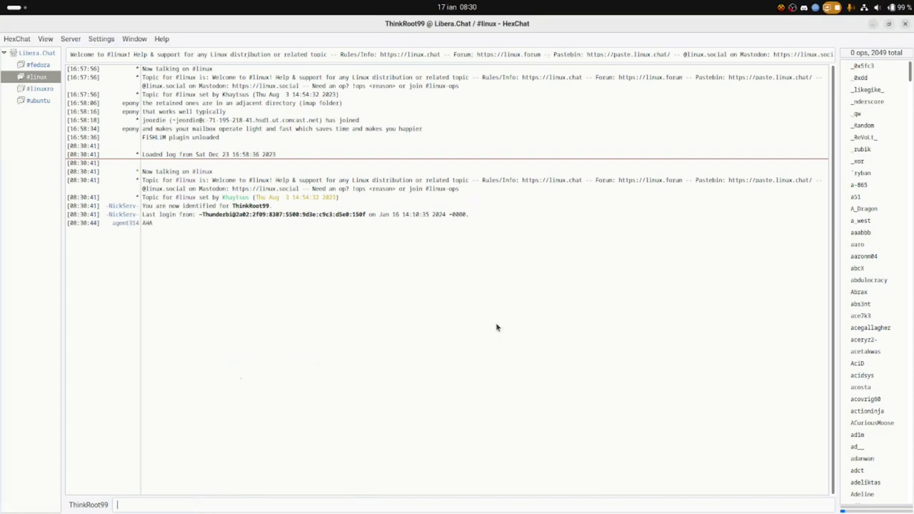
Look through the joined channels #fedora, #linux, #linuxro and #ubuntu.
{"action": "left_click", "coordinate": [45, 65]}
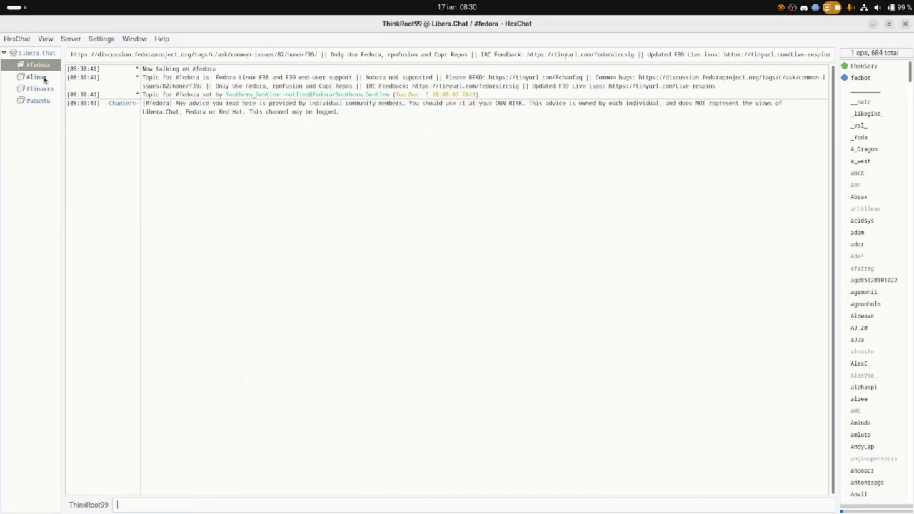
{"action": "left_click", "coordinate": [44, 77]}
{"action": "left_click", "coordinate": [45, 90]}
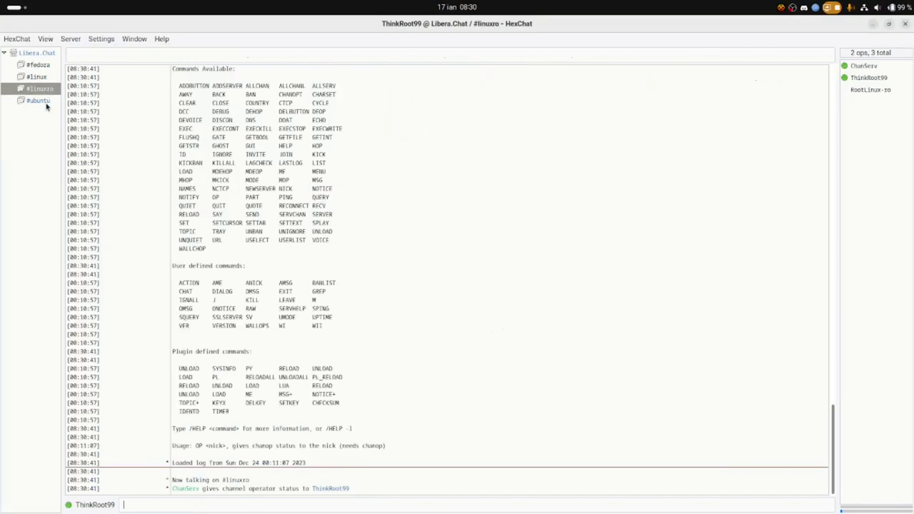
{"action": "left_click", "coordinate": [46, 103]}
Return to the #linuxro channel and examine the members in its user list.
{"action": "left_click", "coordinate": [43, 93]}
{"action": "left_click", "coordinate": [874, 90]}
{"action": "left_click", "coordinate": [873, 80]}
{"action": "left_click", "coordinate": [873, 93]}
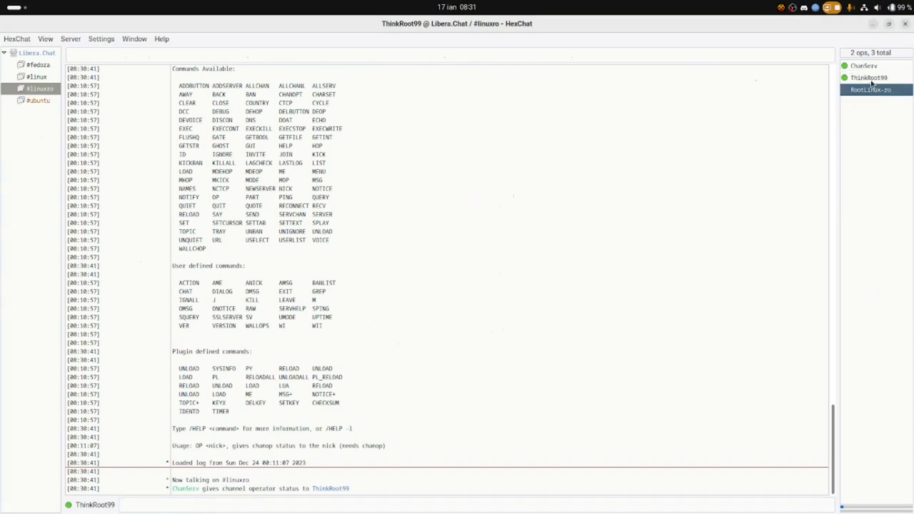
{"action": "left_click", "coordinate": [872, 81]}
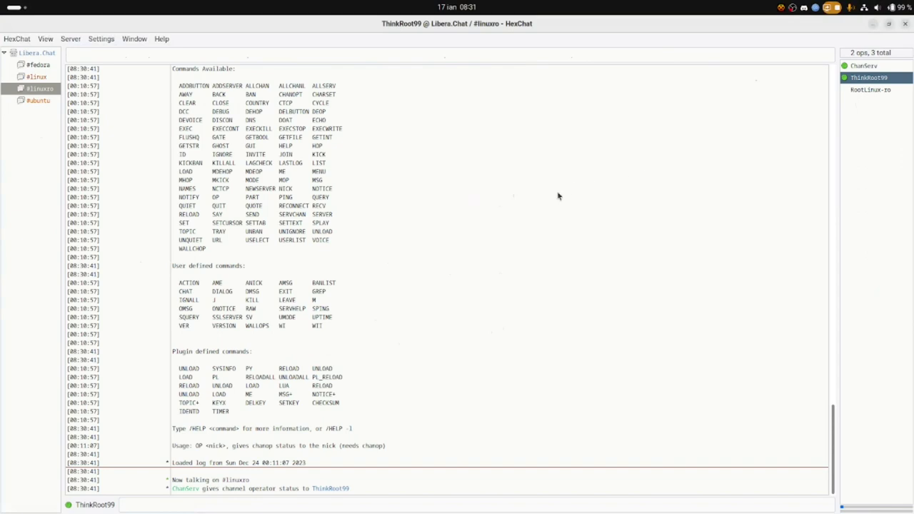
Review the #ubuntu and #linux channels and the Libera.Chat server messages, ending in the #linuxro channel.
{"action": "left_click", "coordinate": [38, 104]}
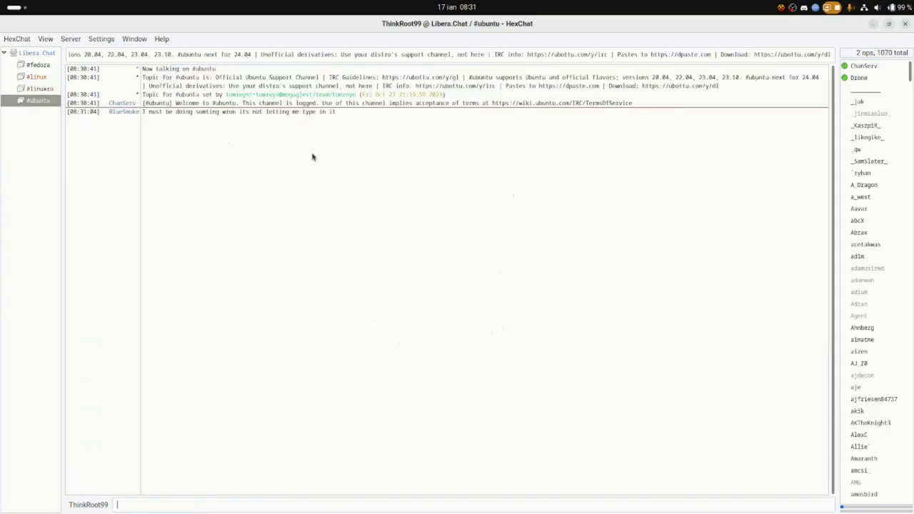
{"action": "left_click", "coordinate": [48, 79]}
{"action": "left_click", "coordinate": [39, 54]}
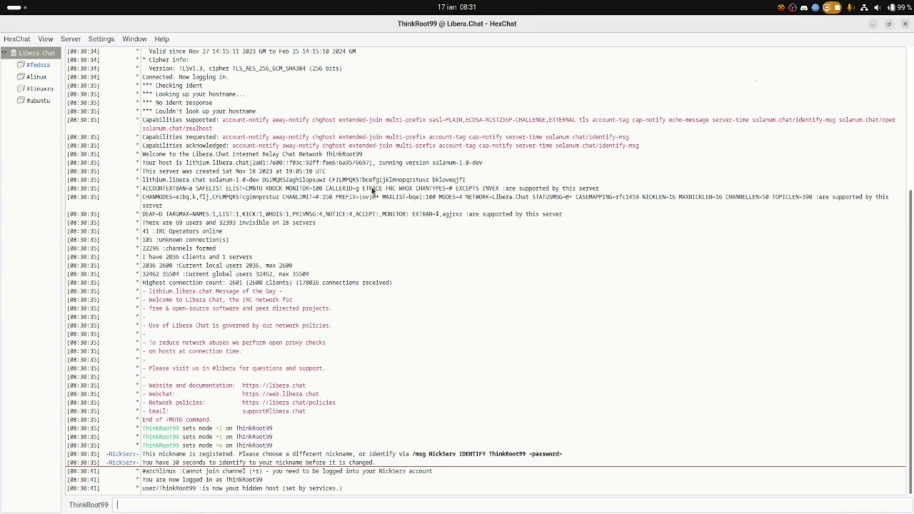
{"action": "left_click", "coordinate": [33, 79]}
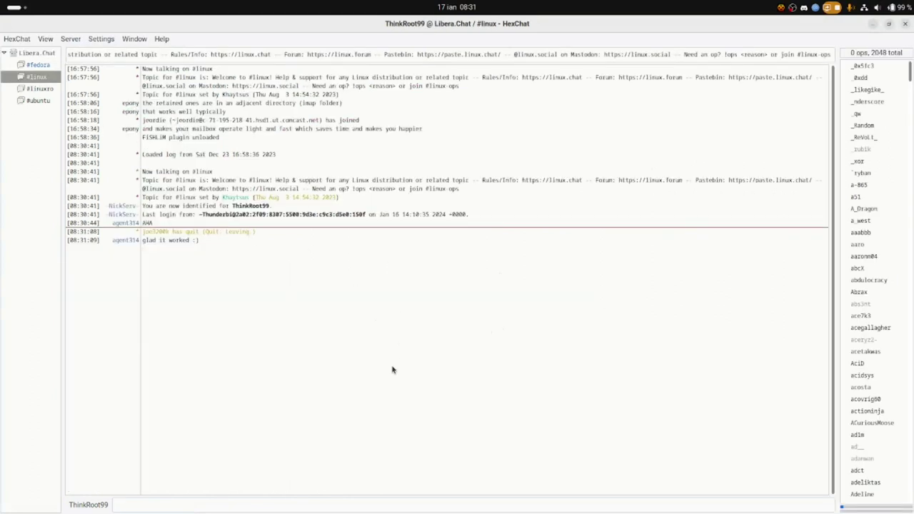
{"action": "left_click", "coordinate": [40, 89]}
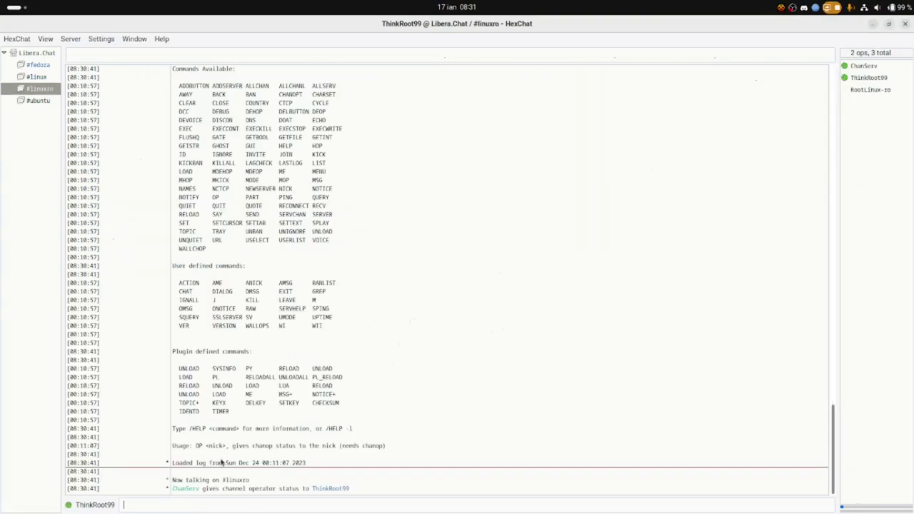